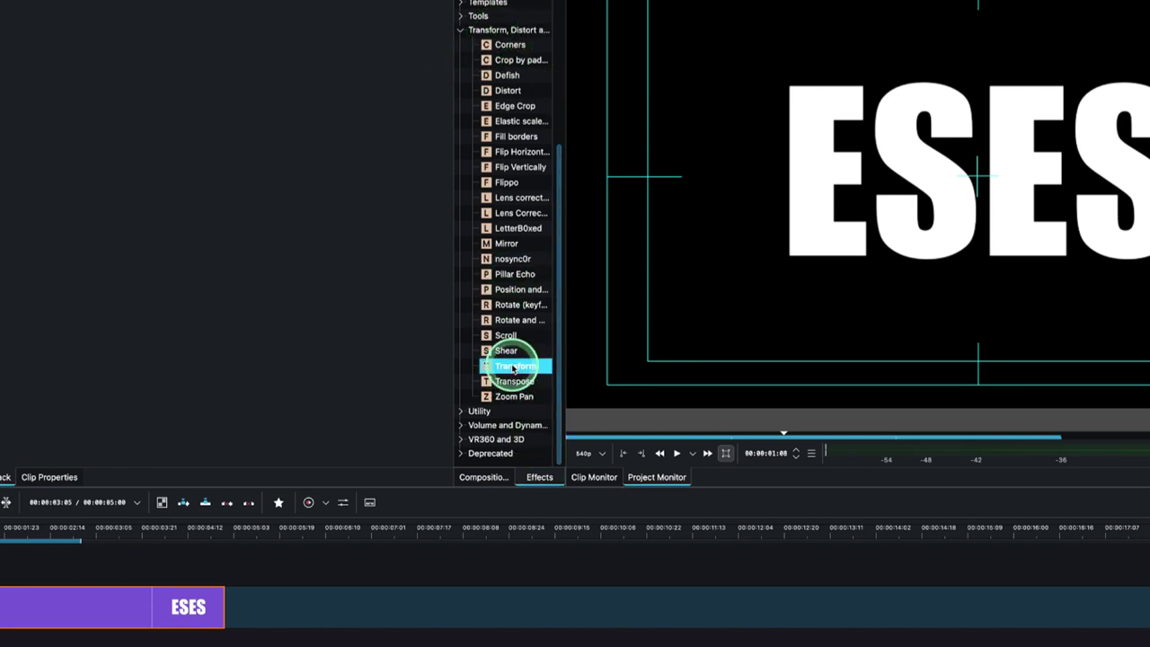
Apply the Transform effect to the ESES title clip on the timeline.
drag(514, 366, 41, 631)
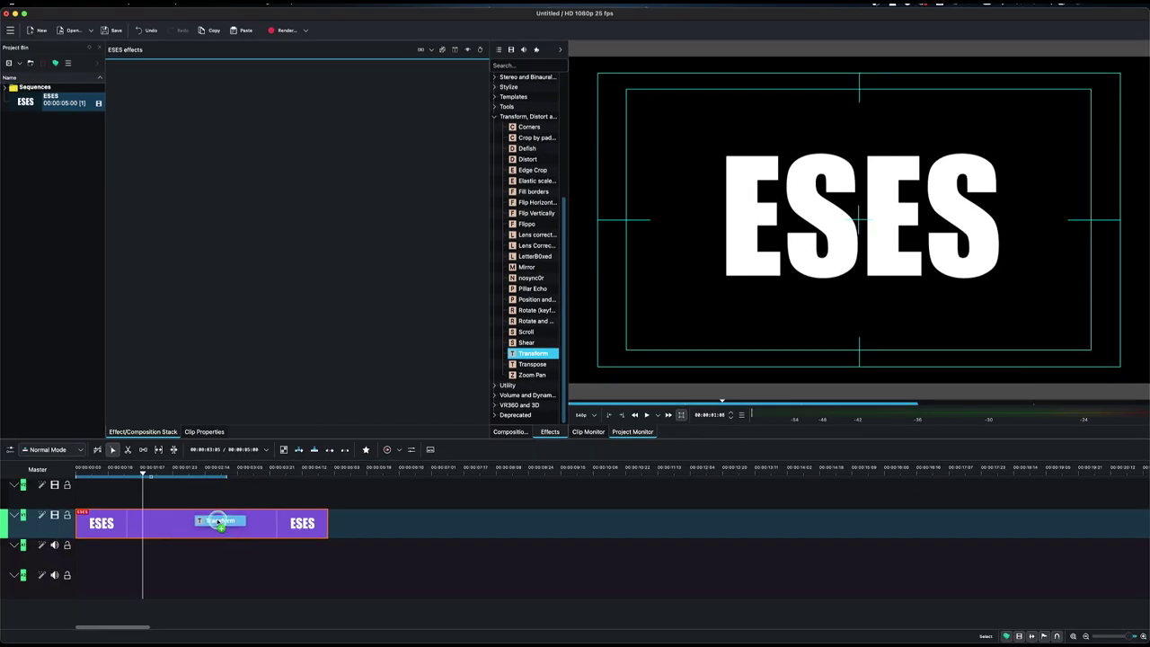
drag(219, 521, 186, 67)
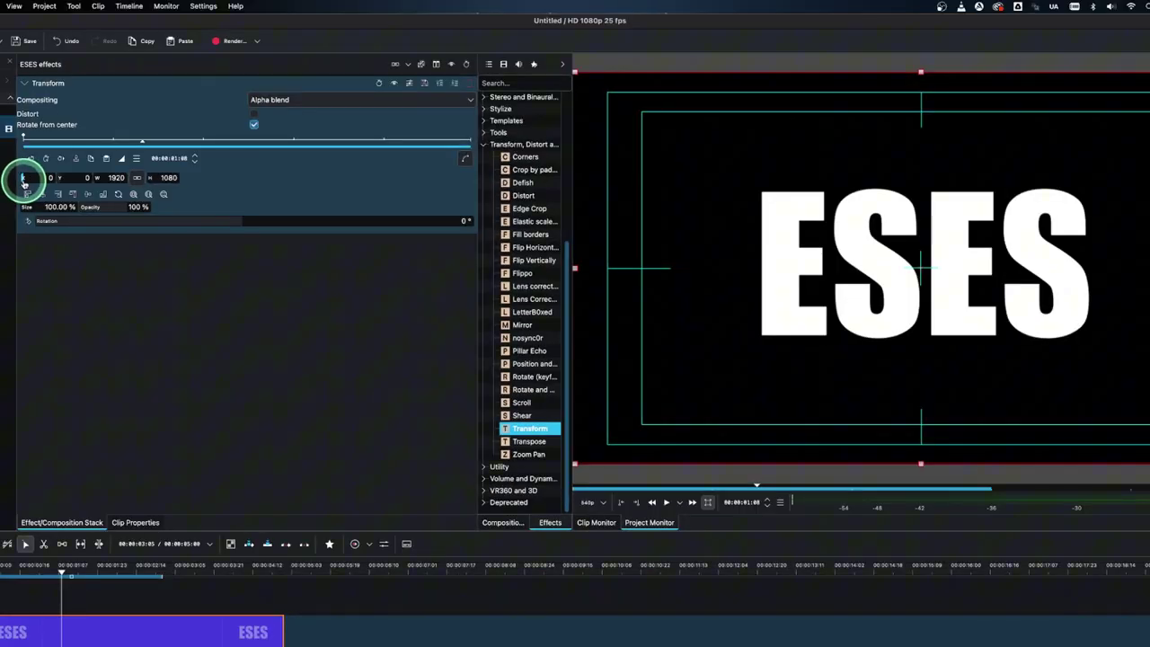
Set the clip's Transform values to X -131, Y -5 and rotation -36°.
drag(23, 180, 56, 177)
click(61, 179)
mouse_move(233, 227)
mouse_down()
mouse_move(342, 223)
mouse_move(242, 210)
mouse_move(218, 225)
mouse_up()
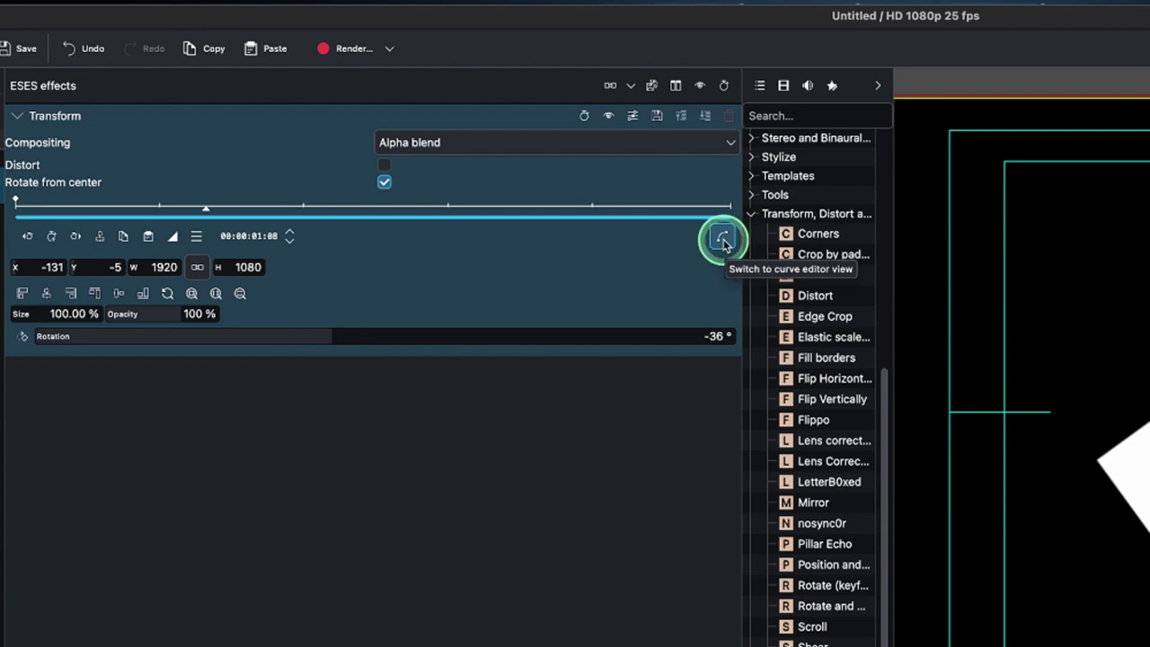
In the keyframe curve editor, add a keyframe near 00:00:00:15 and lower its X position to -278.
click(723, 239)
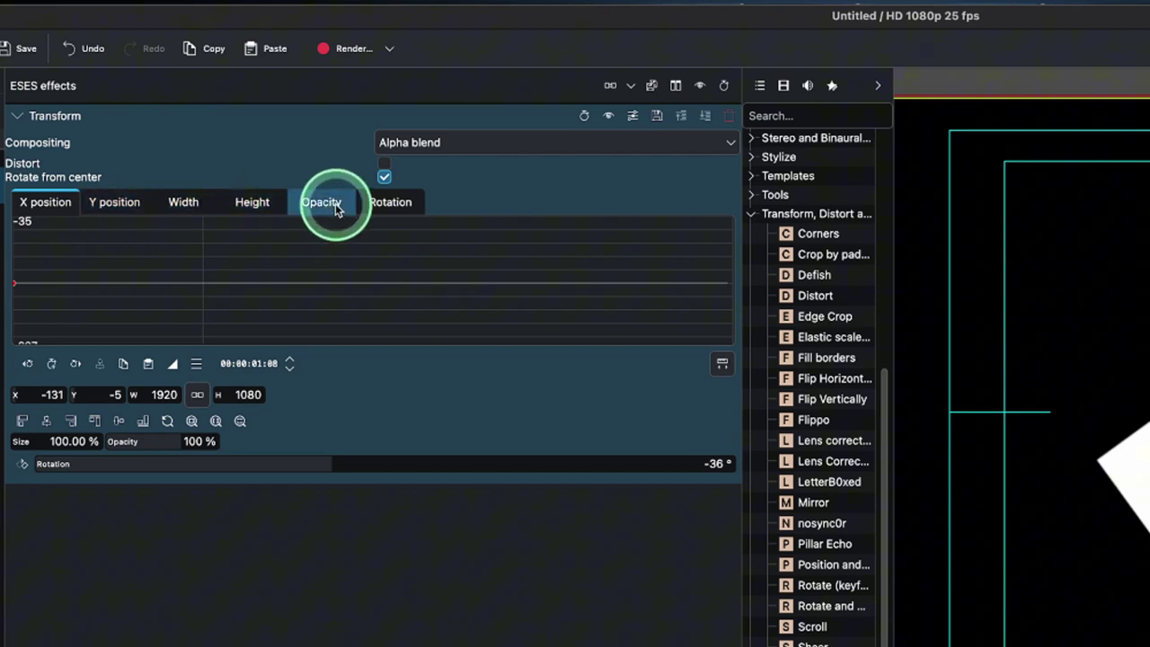
click(95, 228)
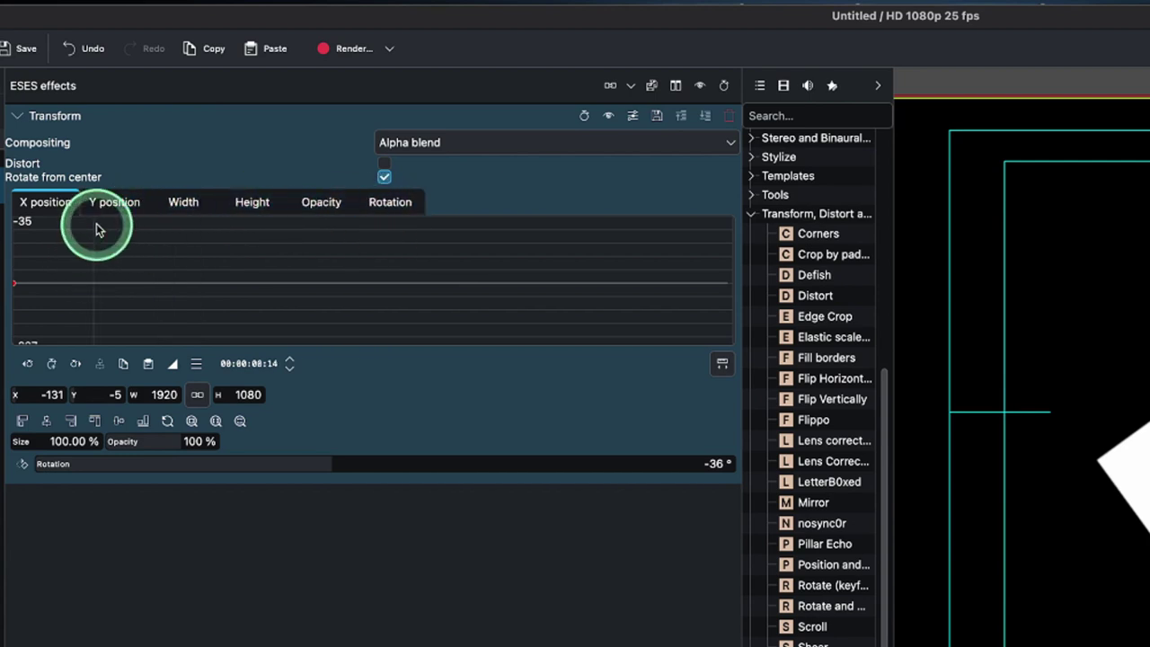
click(52, 364)
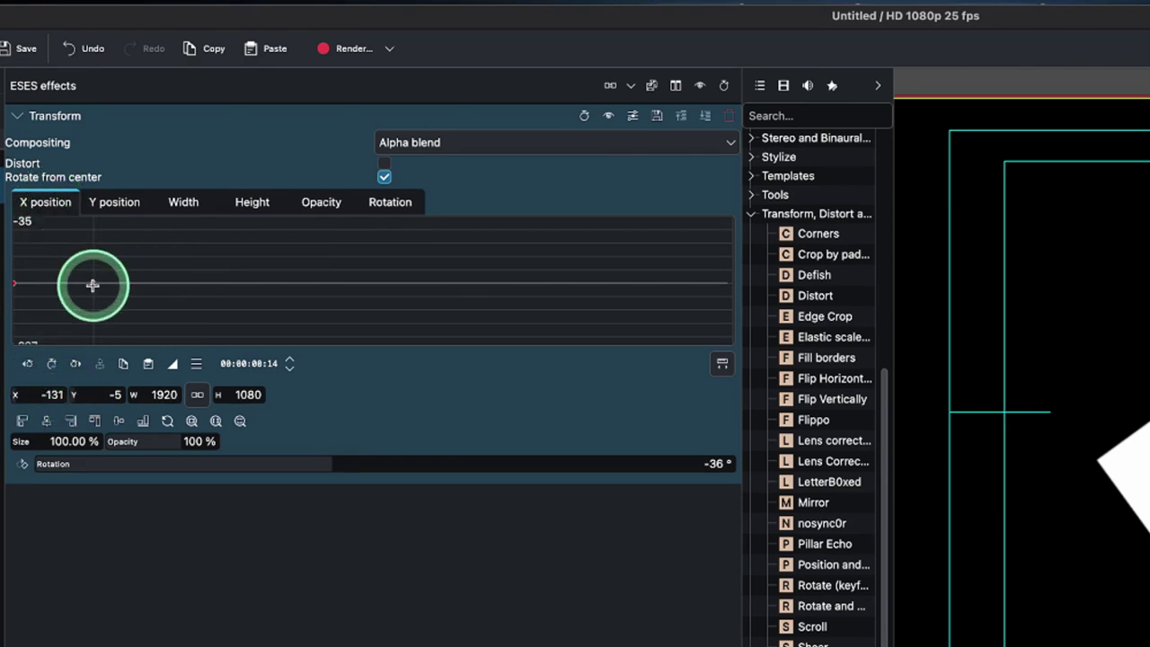
drag(92, 284, 102, 389)
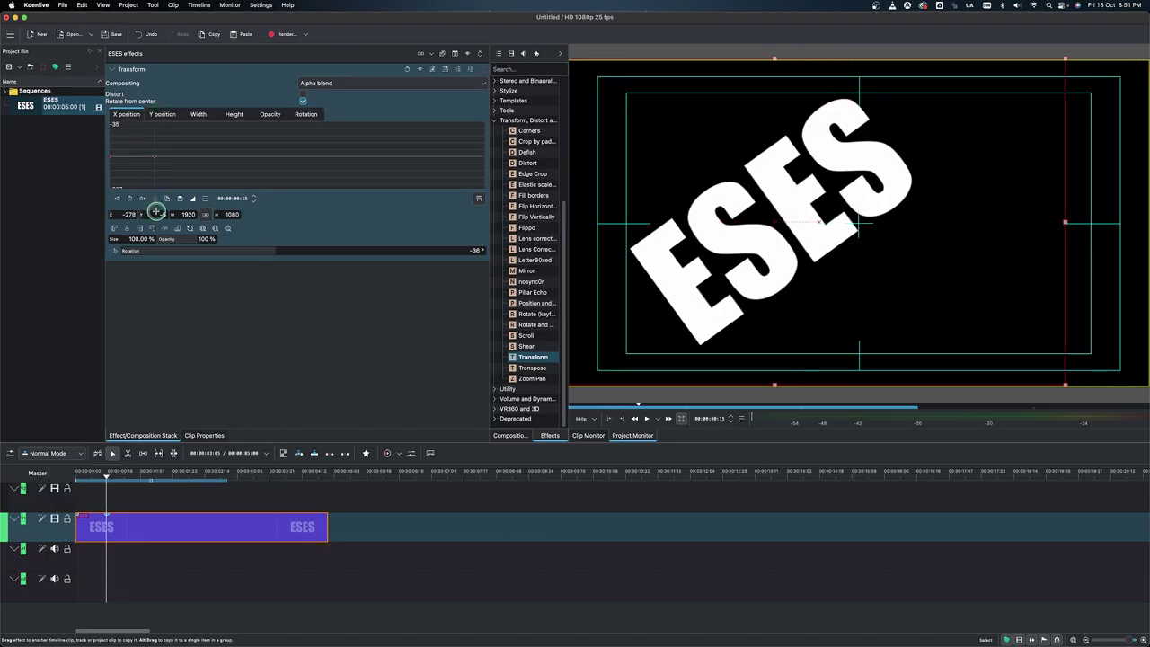
Raise the second keyframe's Y position to 10 on its curve and open the rotation curve.
click(165, 116)
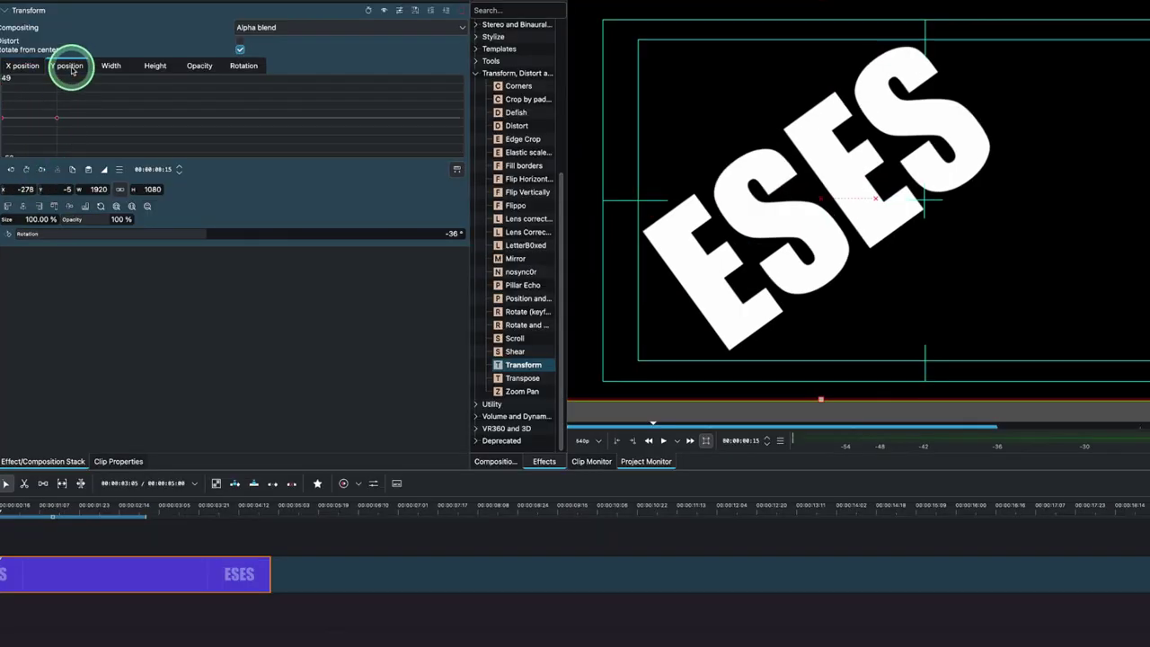
click(55, 120)
mouse_move(58, 118)
mouse_down()
mouse_move(62, 62)
mouse_move(64, 159)
mouse_move(62, 69)
mouse_move(53, 159)
mouse_move(54, 78)
mouse_move(55, 107)
mouse_up()
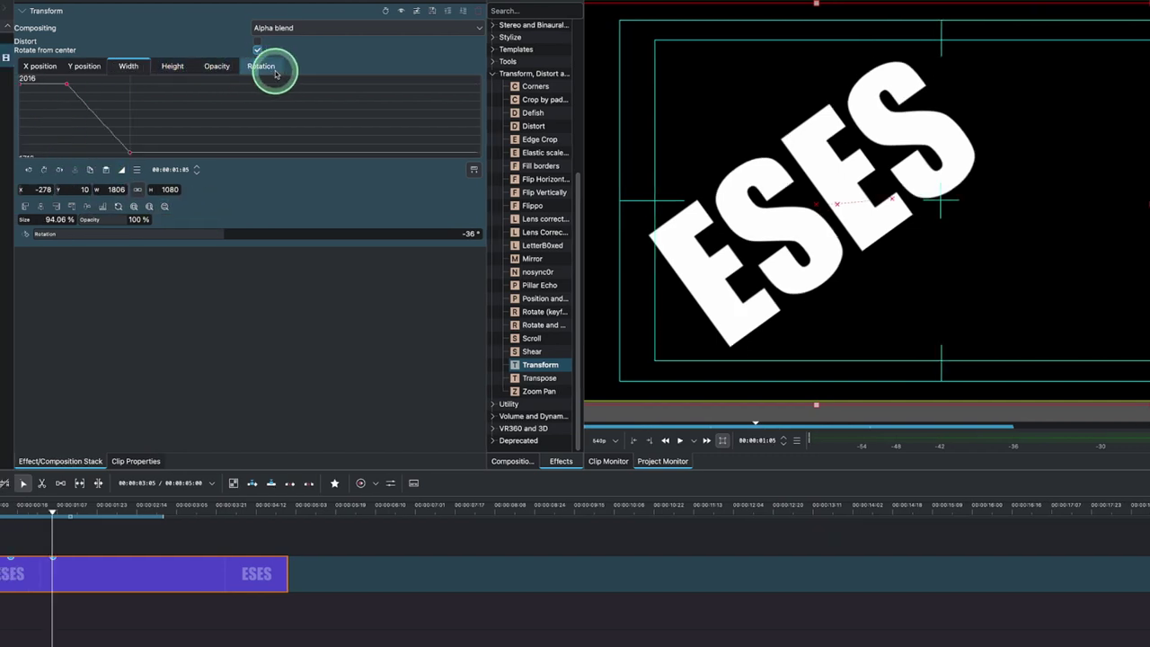
click(269, 70)
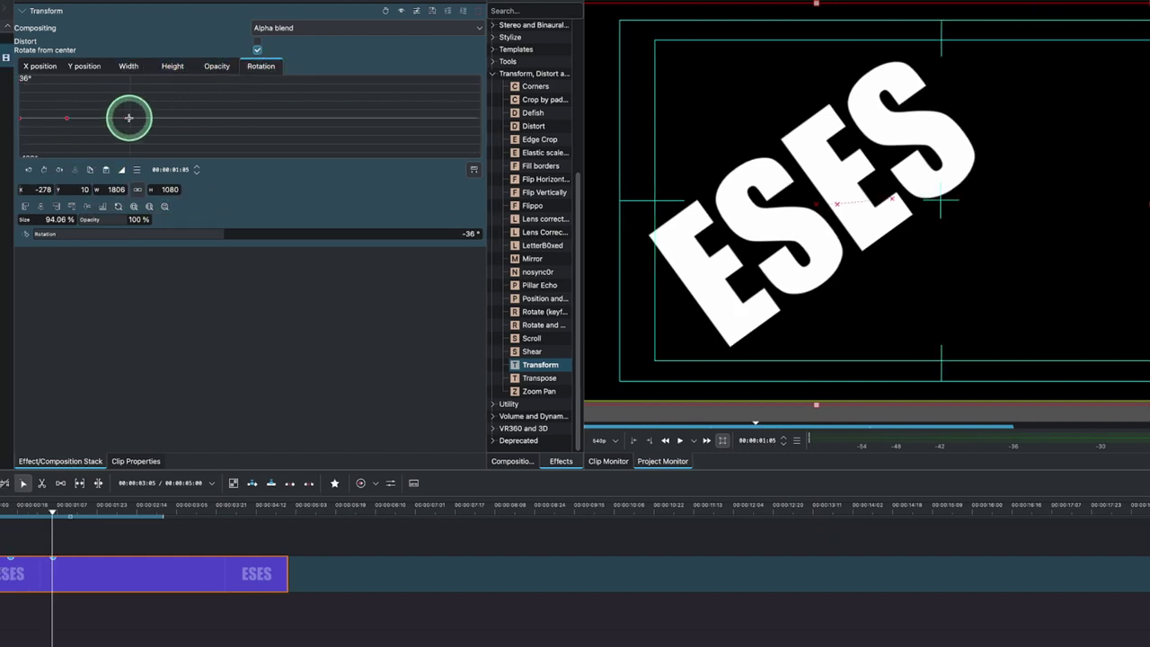
drag(113, 295, 169, 119)
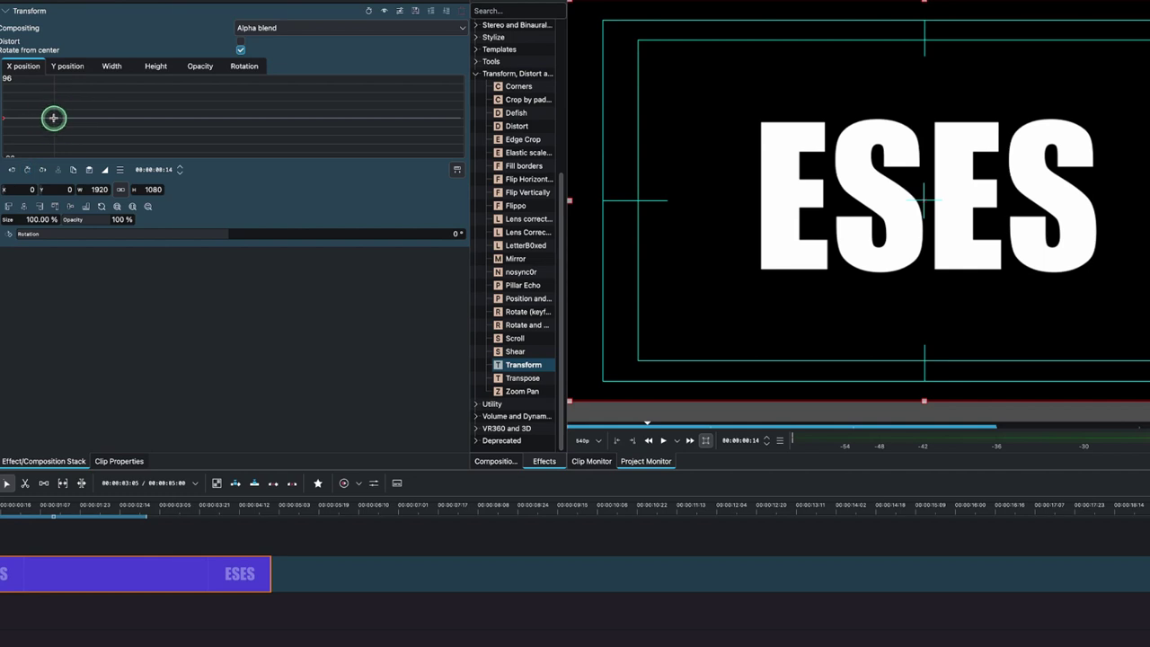
Reshape the second keyframe on the curves, pulling its X position to -570 and its Y position to 10.
drag(54, 118, 57, 92)
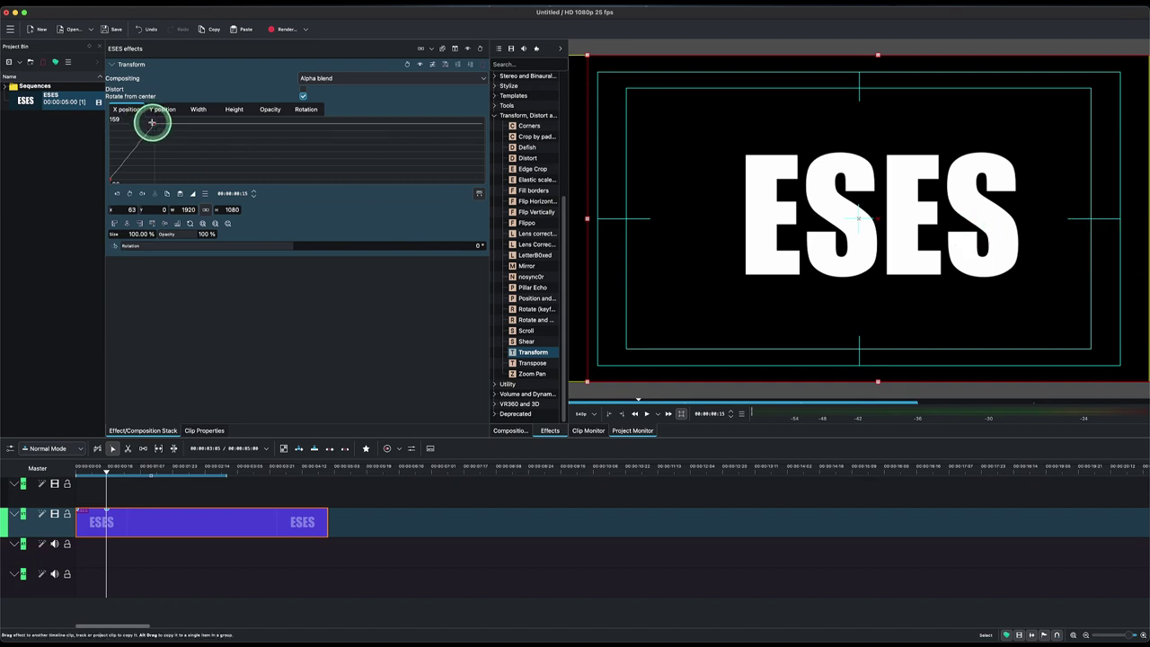
drag(153, 125, 145, 163)
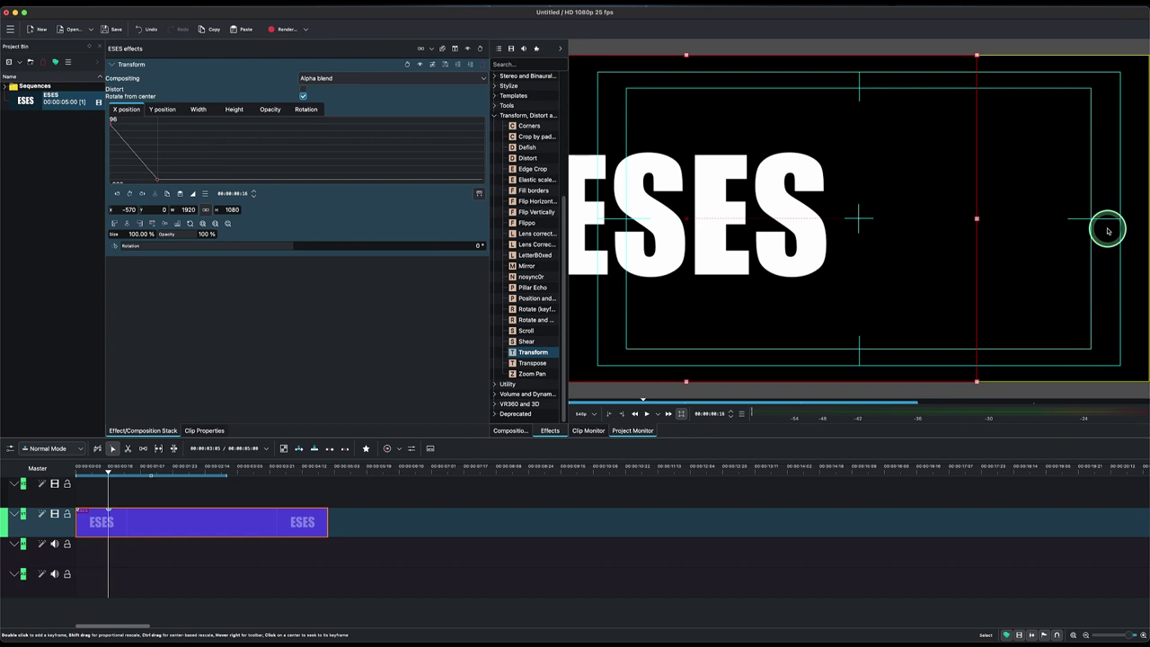
click(163, 108)
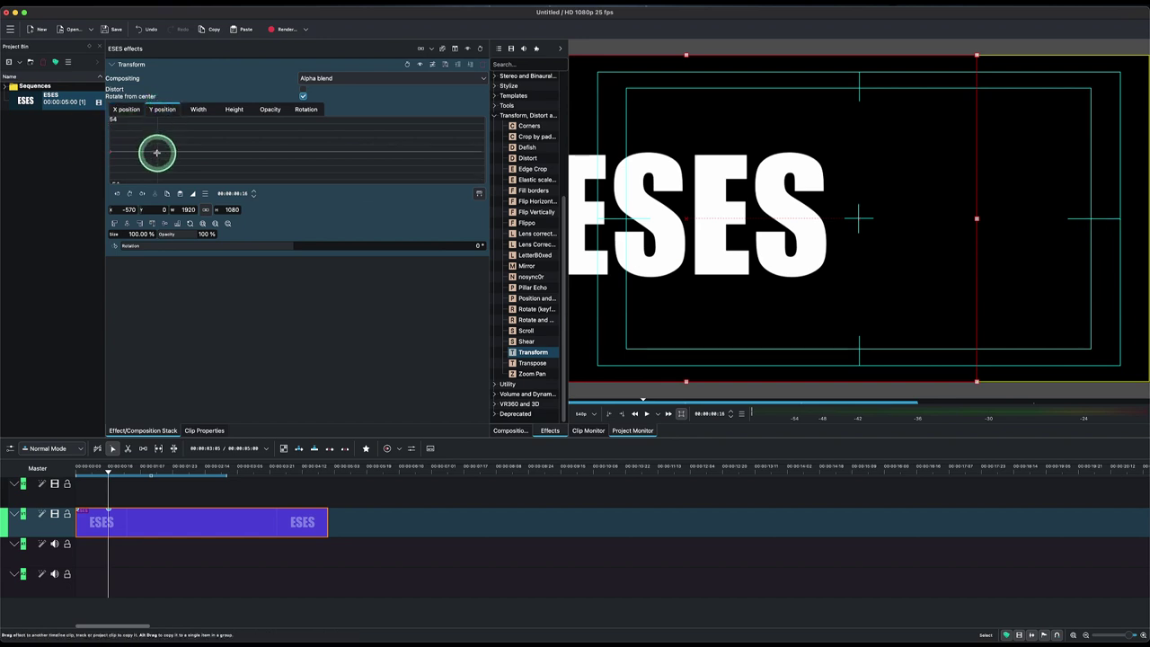
mouse_move(158, 144)
mouse_down()
mouse_move(162, 53)
mouse_move(154, 322)
mouse_move(169, 95)
mouse_move(160, 158)
mouse_up()
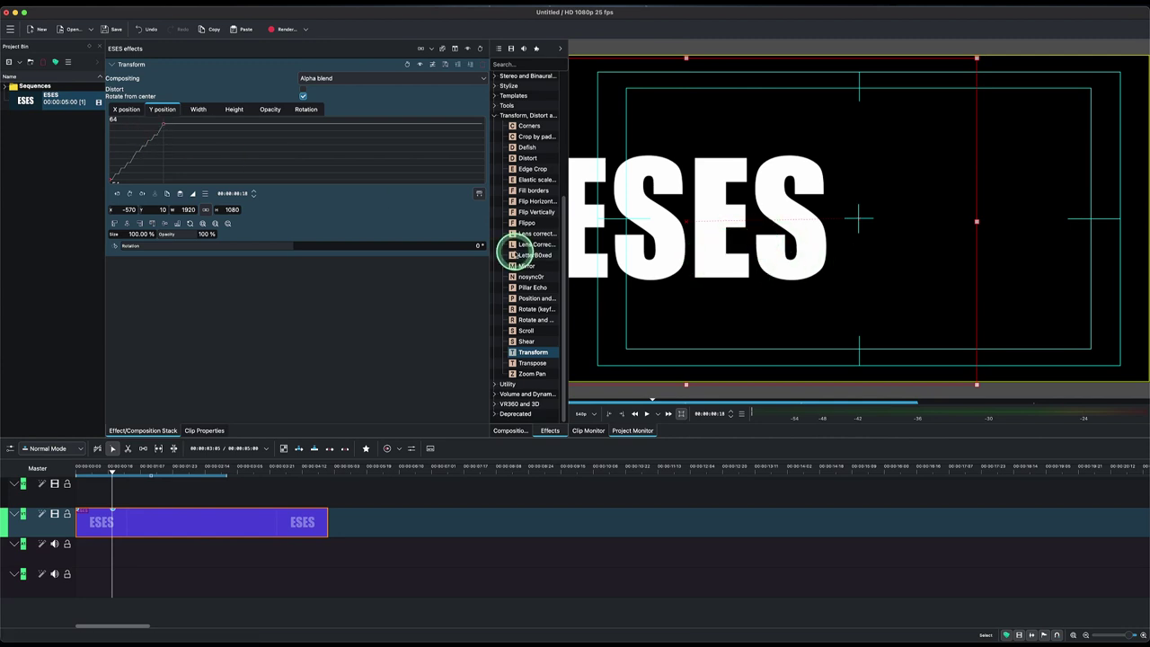
click(177, 131)
click(684, 232)
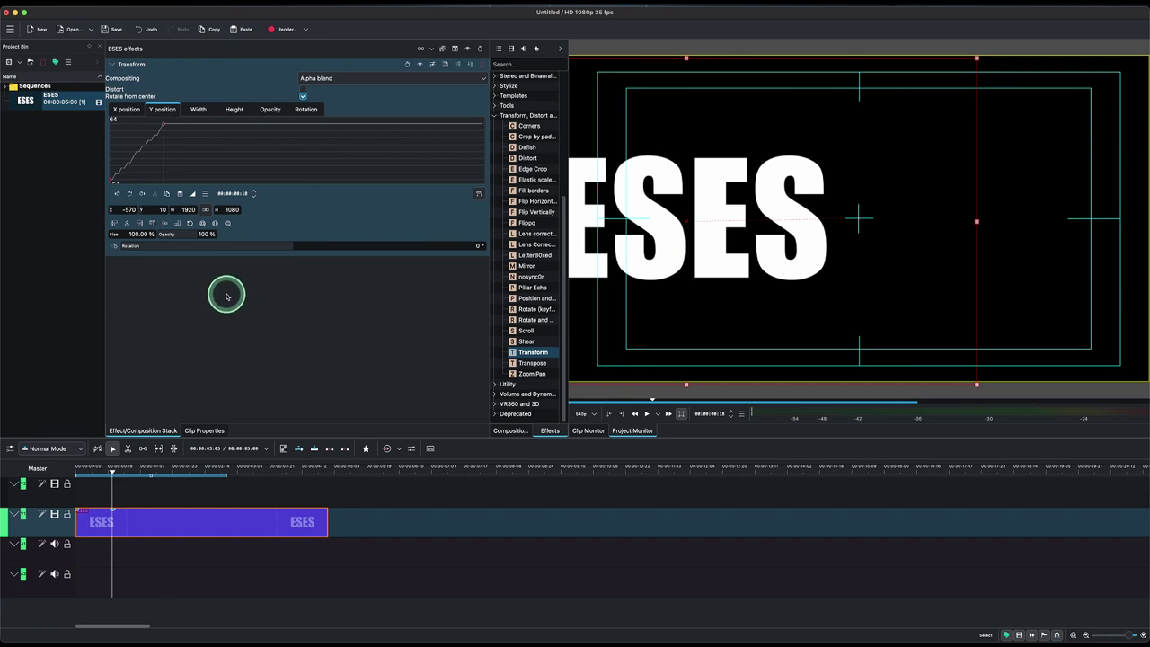
click(168, 225)
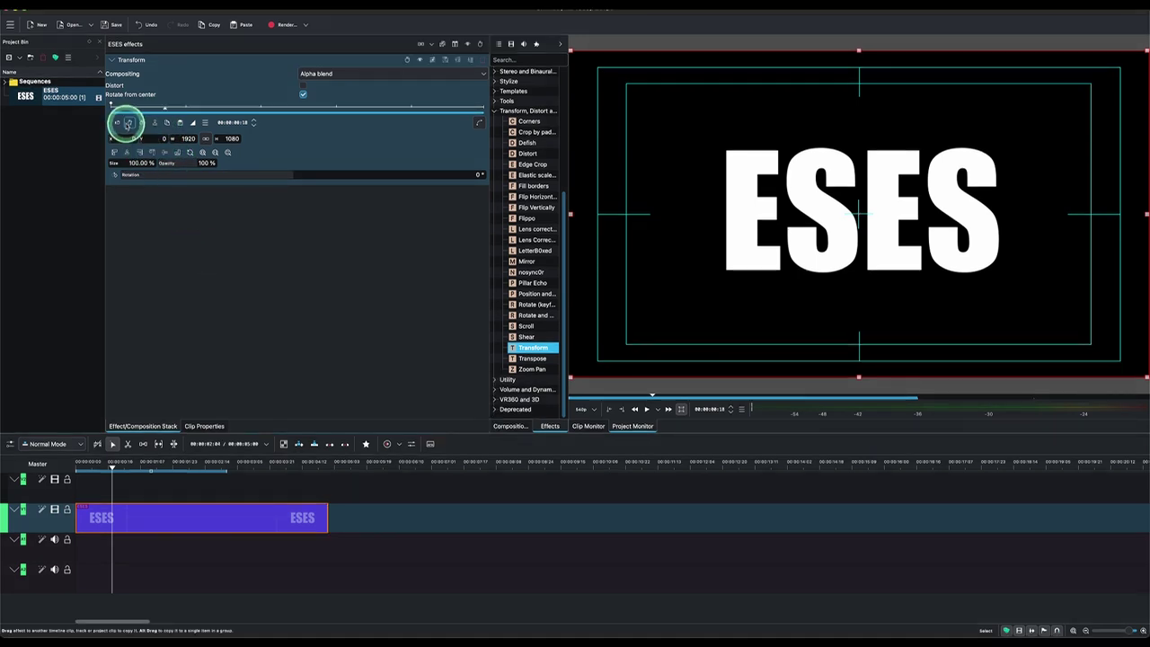
In the curve editor, set the clip's X position to 2000 and add a keyframe at 00:00:00:10.
click(274, 100)
click(481, 124)
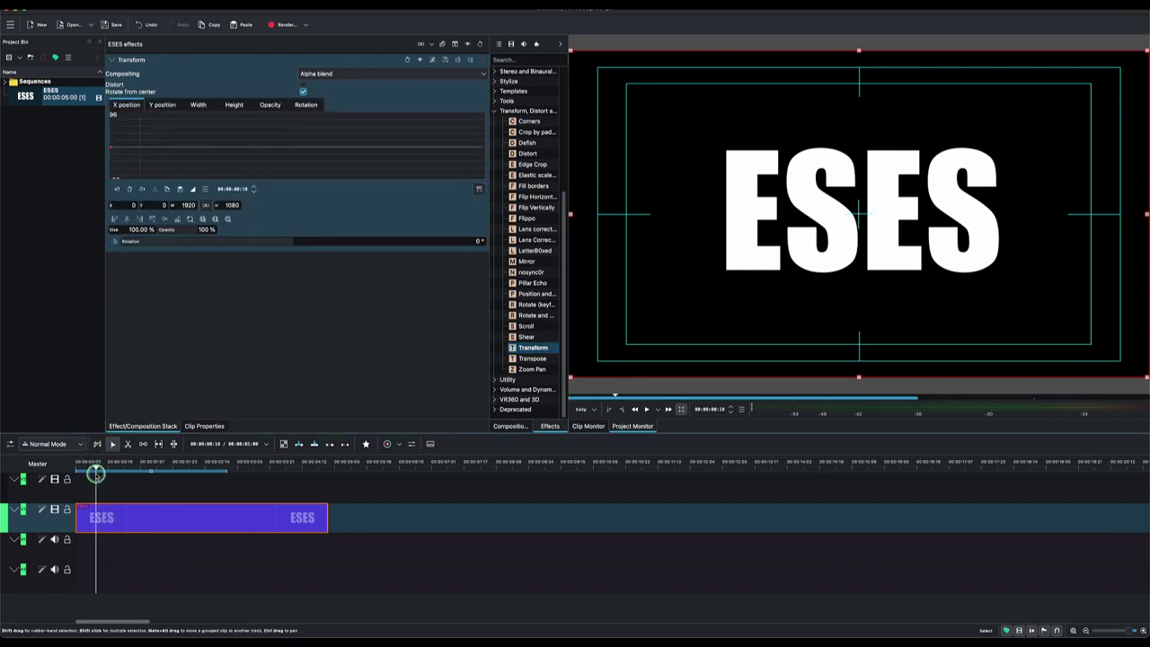
click(131, 204)
click(230, 371)
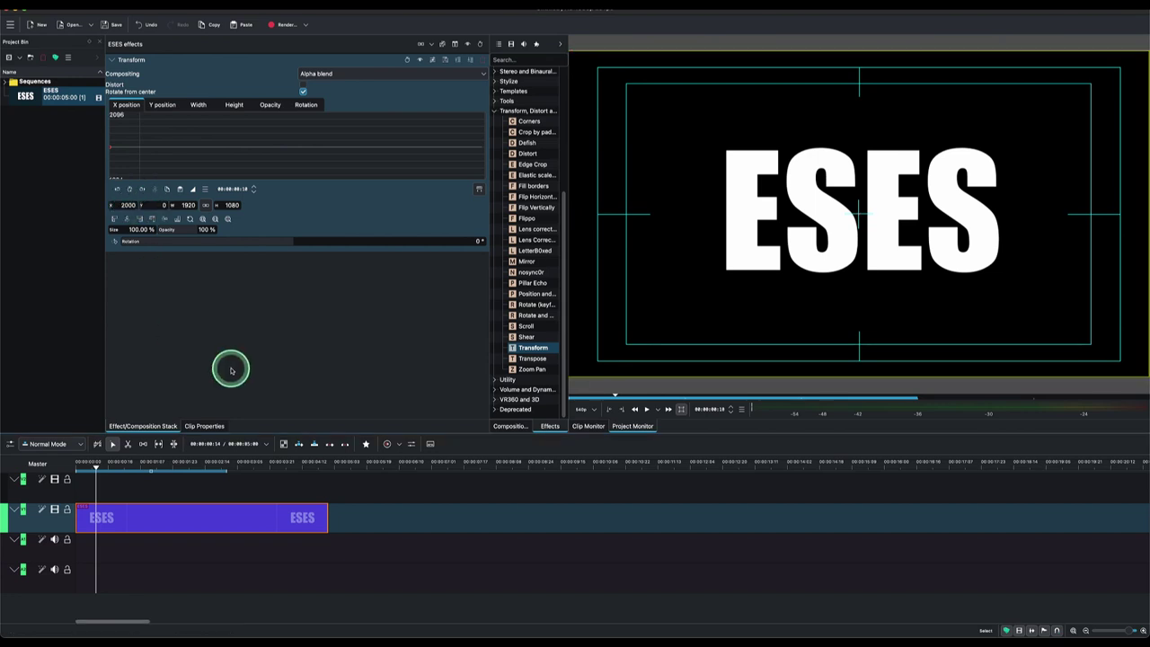
click(1068, 228)
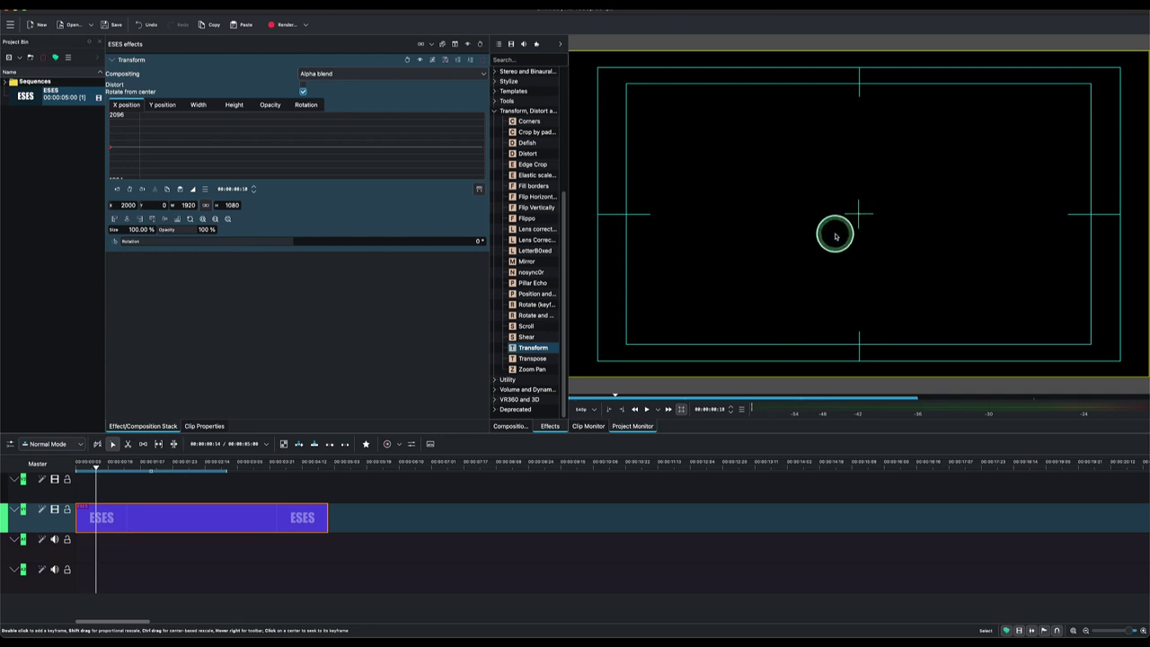
click(129, 189)
Add a keyframe at 00:00:01:01 and set its X position to 500.
click(99, 470)
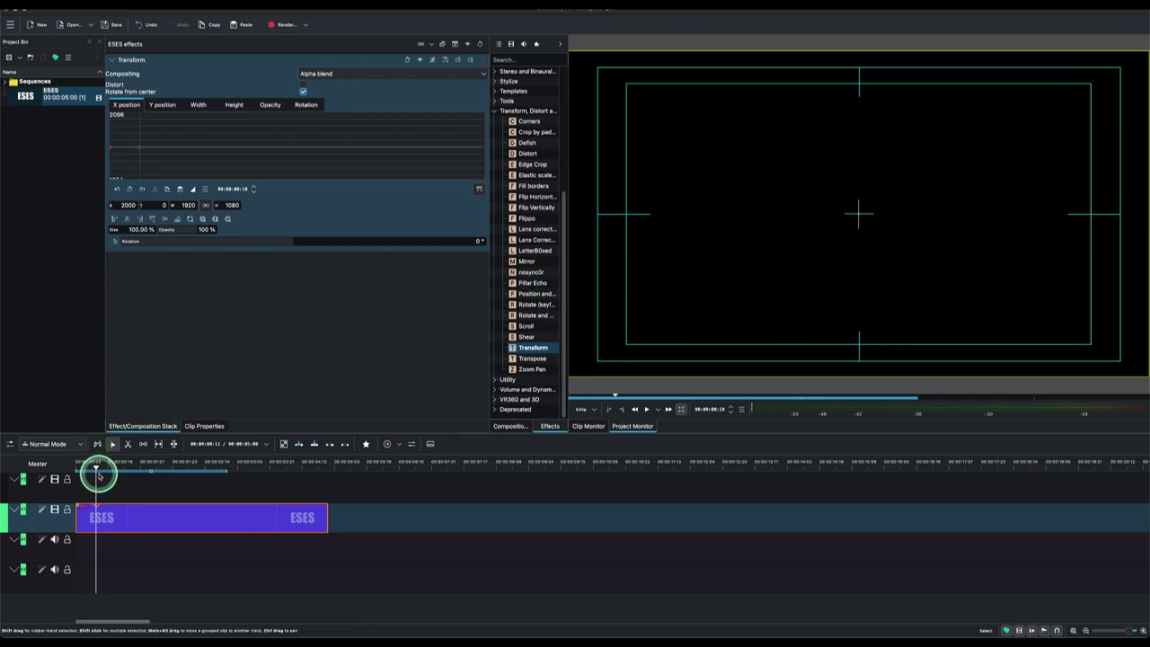
drag(97, 471, 129, 473)
click(128, 190)
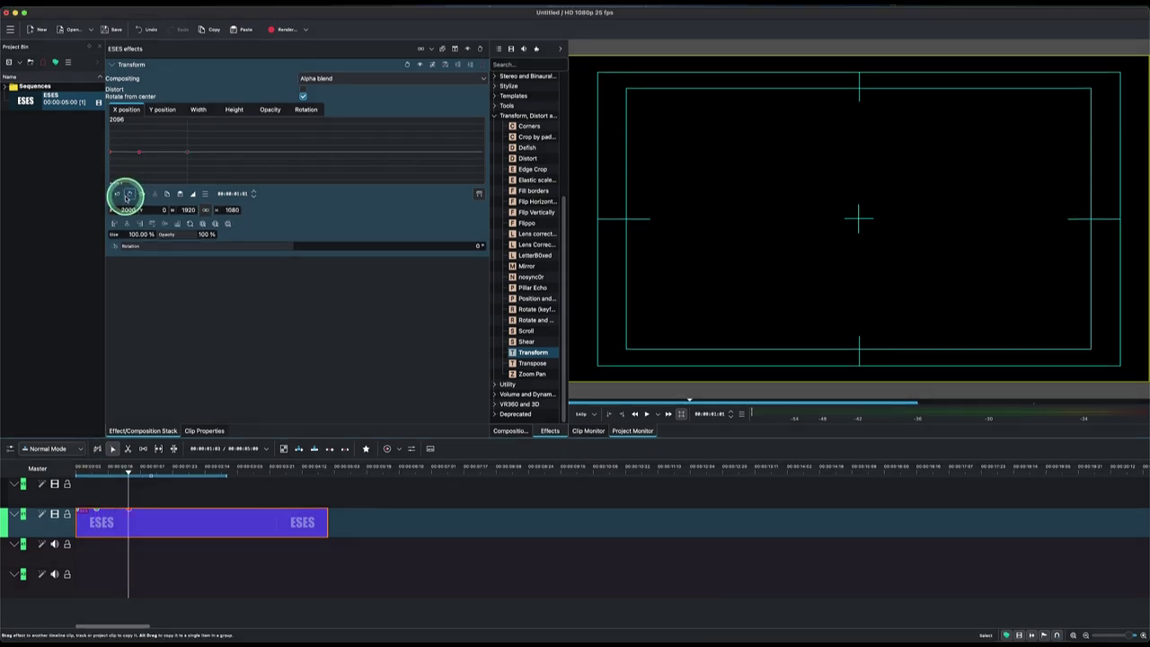
text(1000)
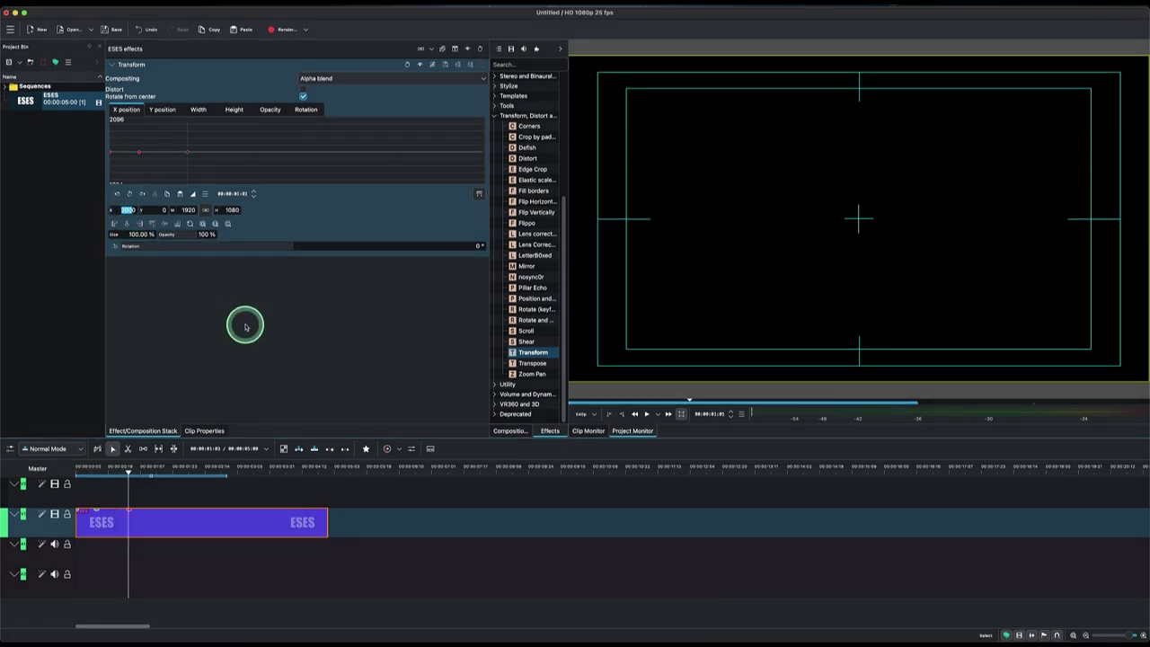
click(126, 210)
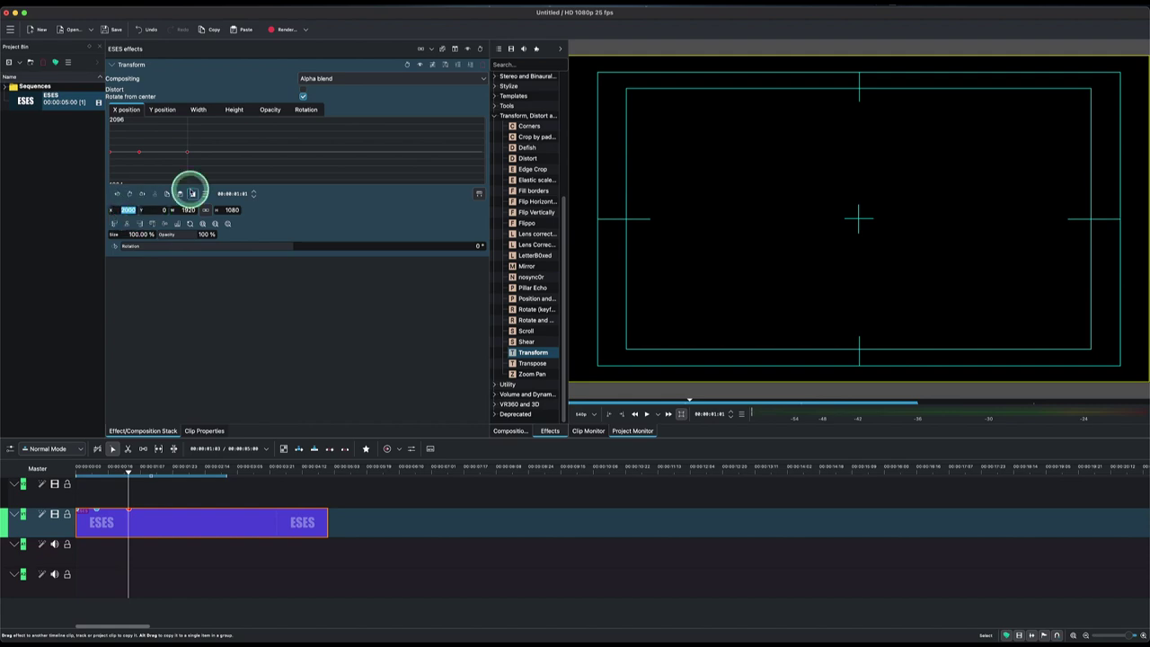
text(500)
key(Return)
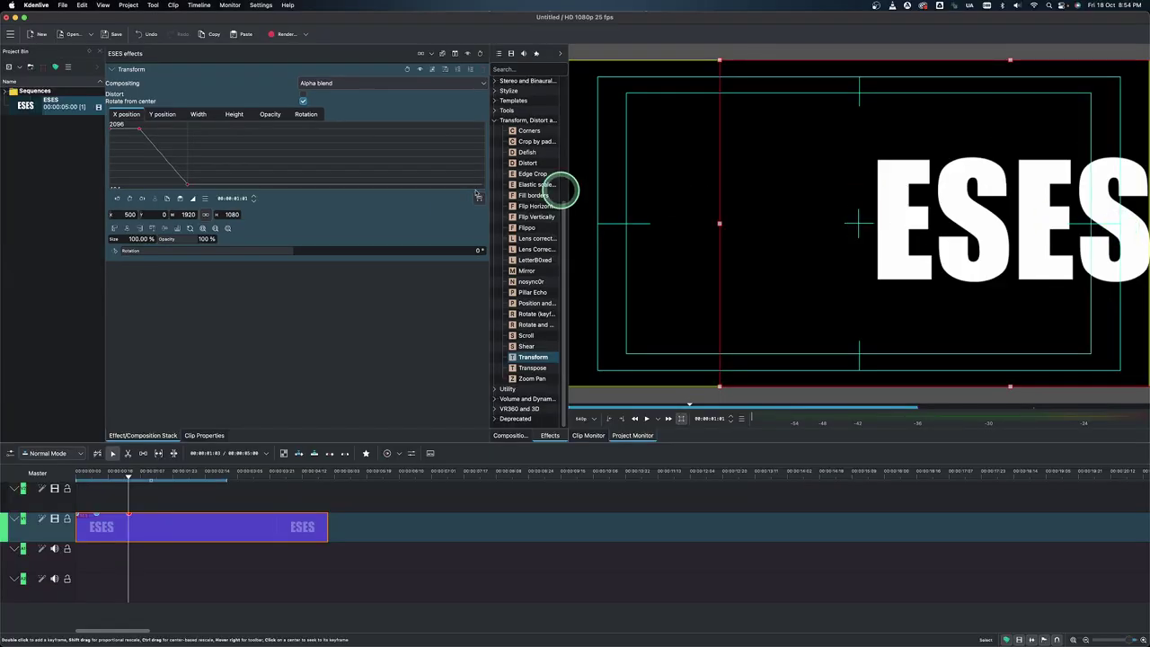
click(131, 136)
click(213, 216)
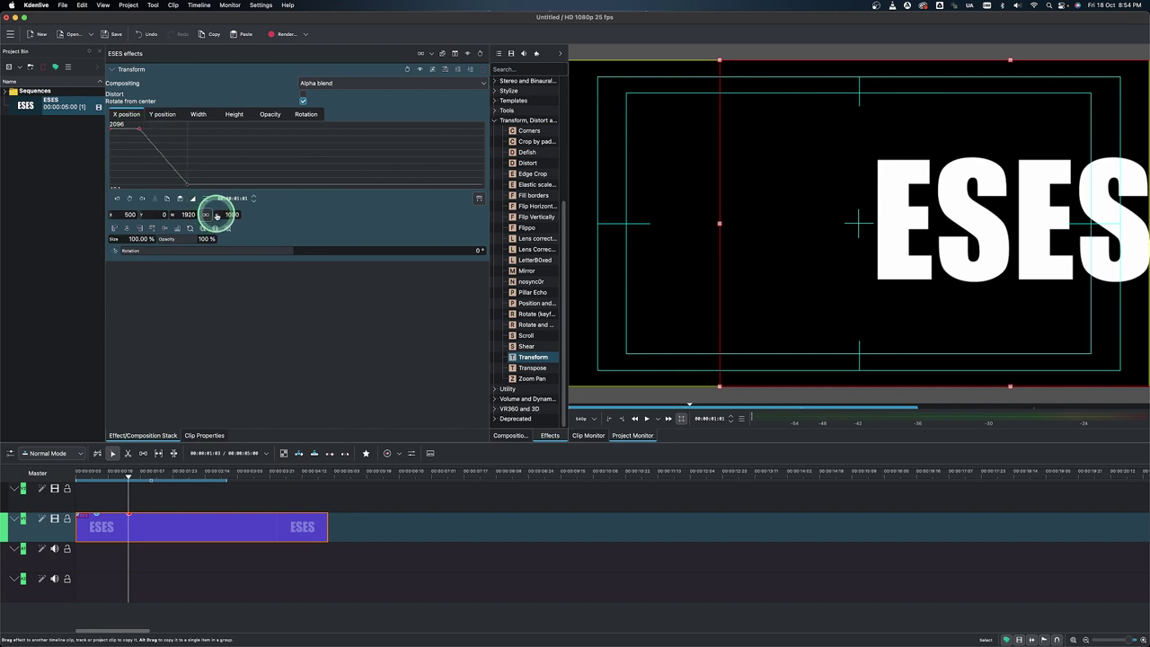
click(860, 230)
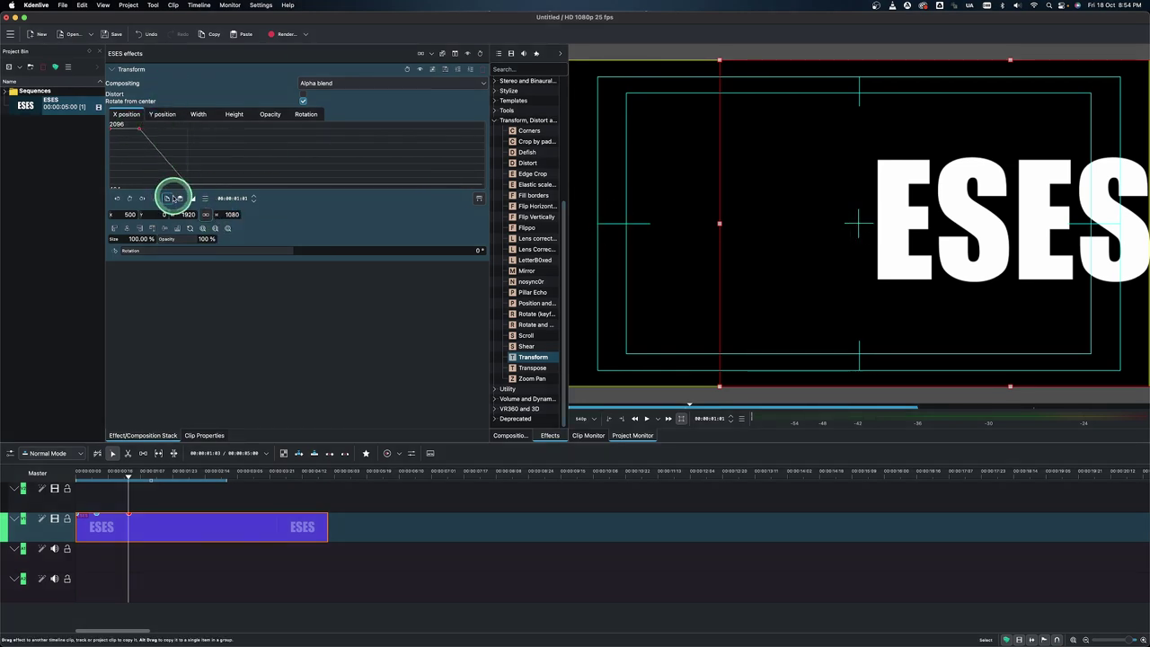
Add a keyframe at 00:00:01:18 and set its X position to 0.
click(128, 478)
drag(127, 478, 162, 481)
click(130, 198)
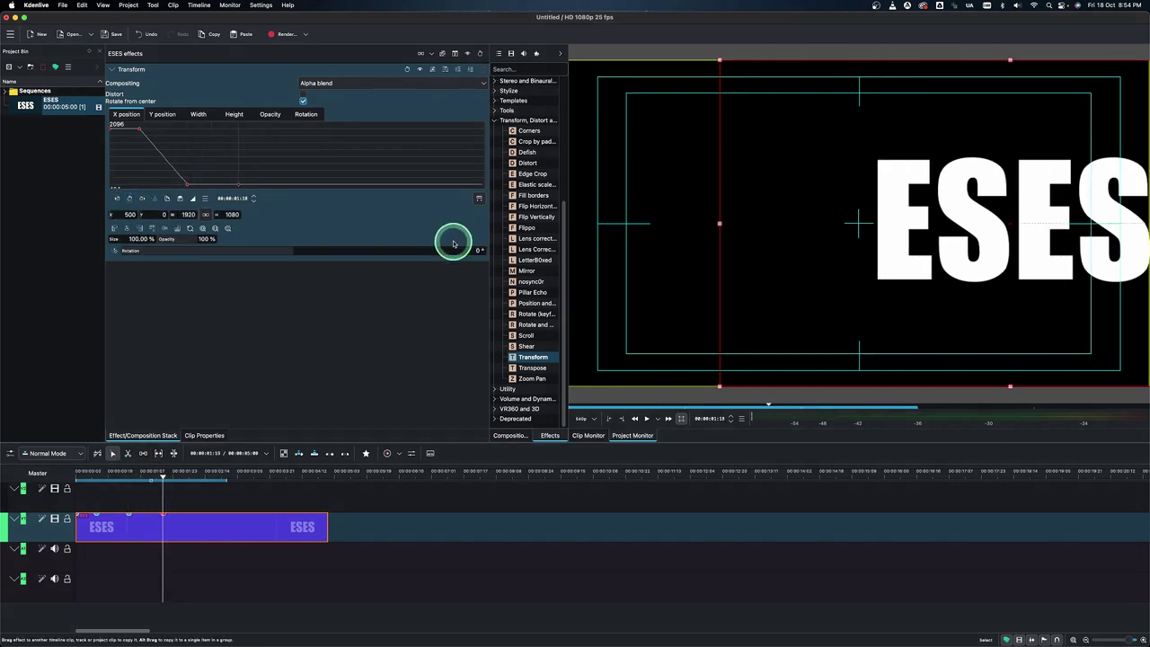
click(119, 214)
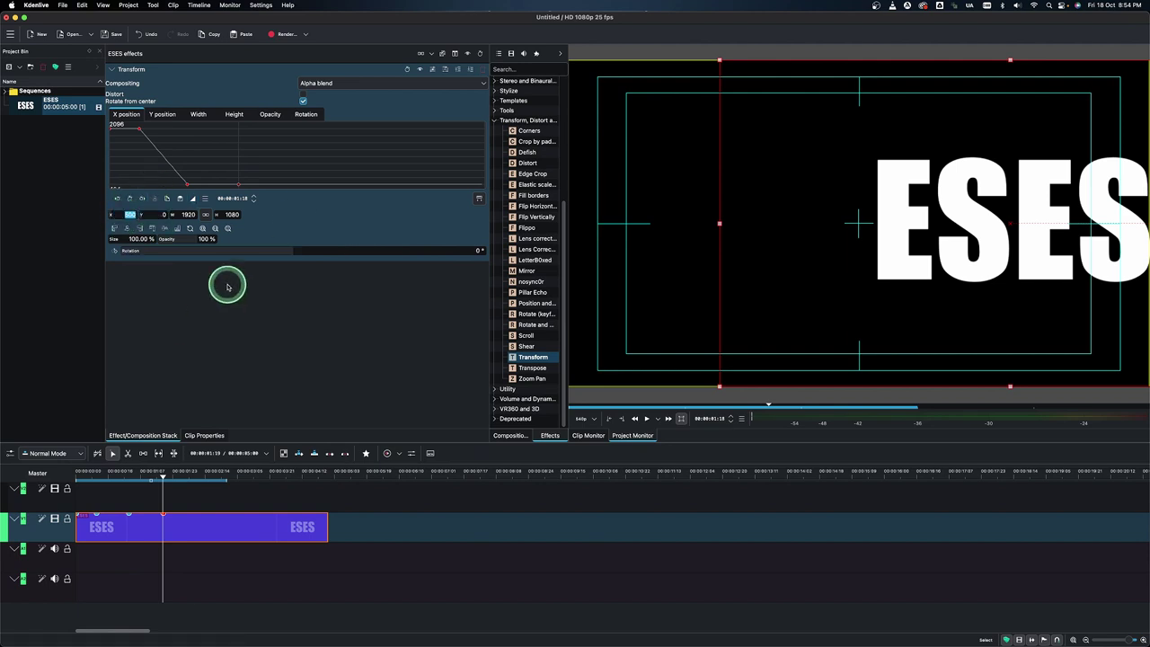
text(0)
key(Return)
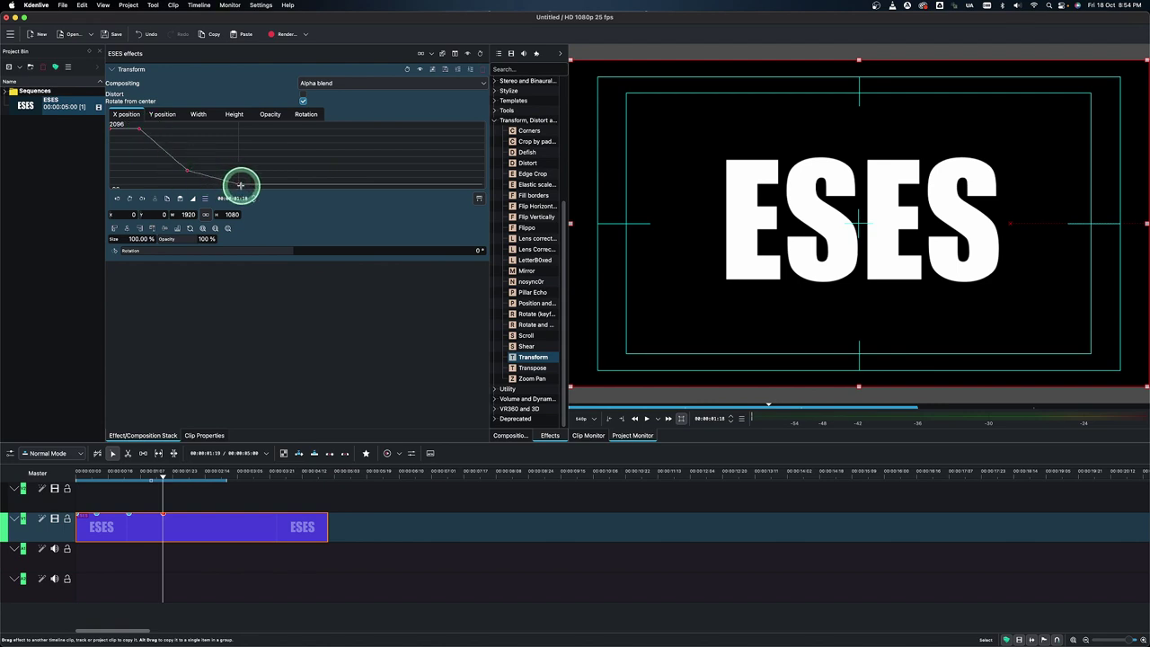
Change the interpolation of the keyframe at 00:00:00:10 to Smooth.
click(189, 170)
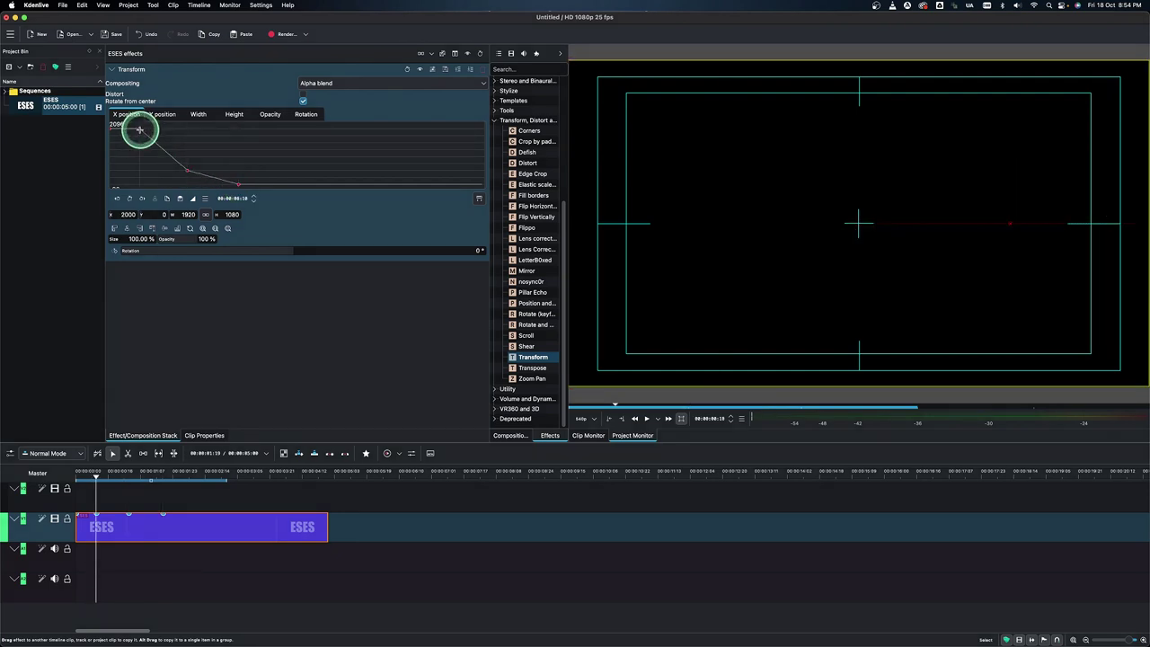
click(203, 201)
click(221, 249)
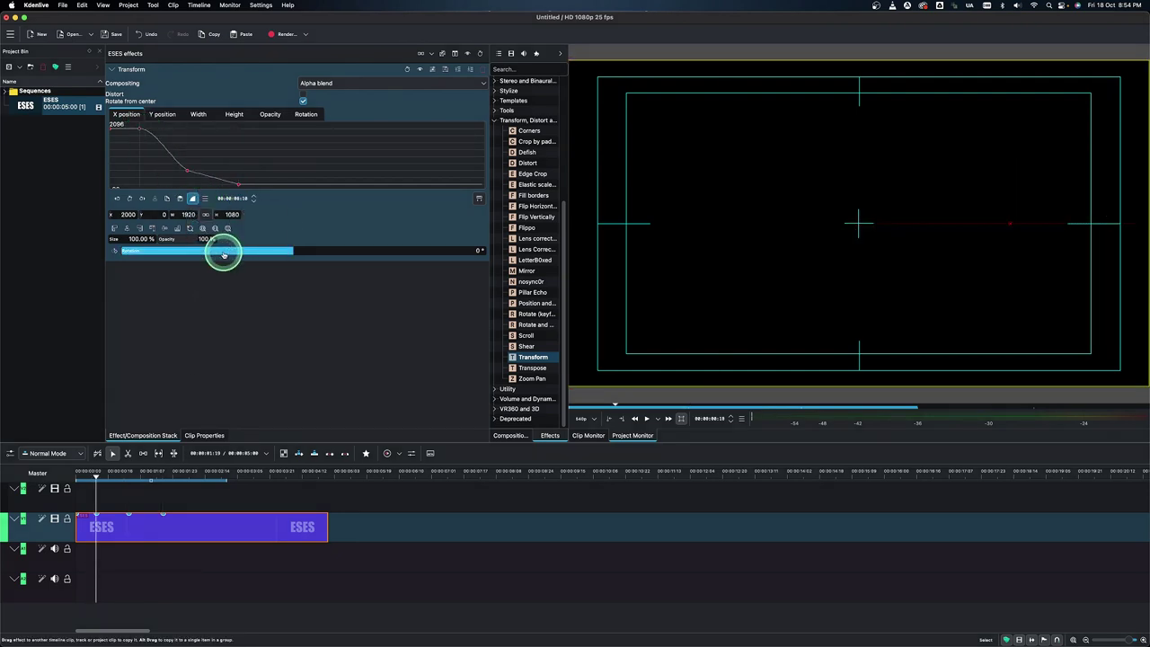
click(124, 124)
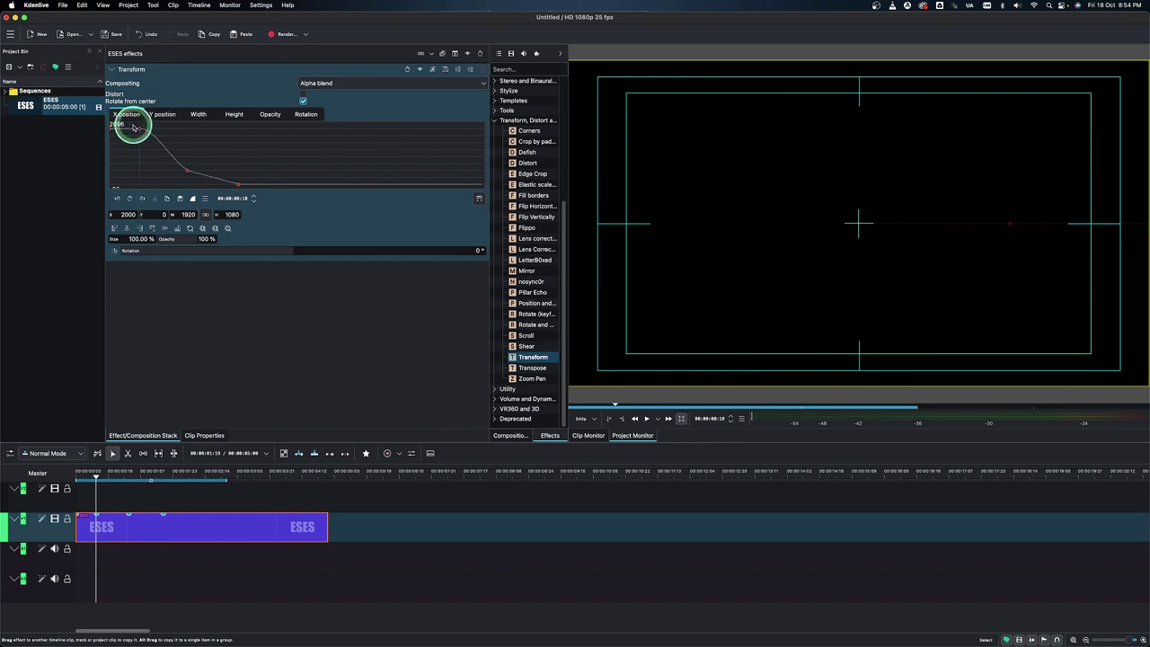
Change the interpolation of the keyframe at 00:00:01:01 to Bounce In.
drag(132, 126, 187, 172)
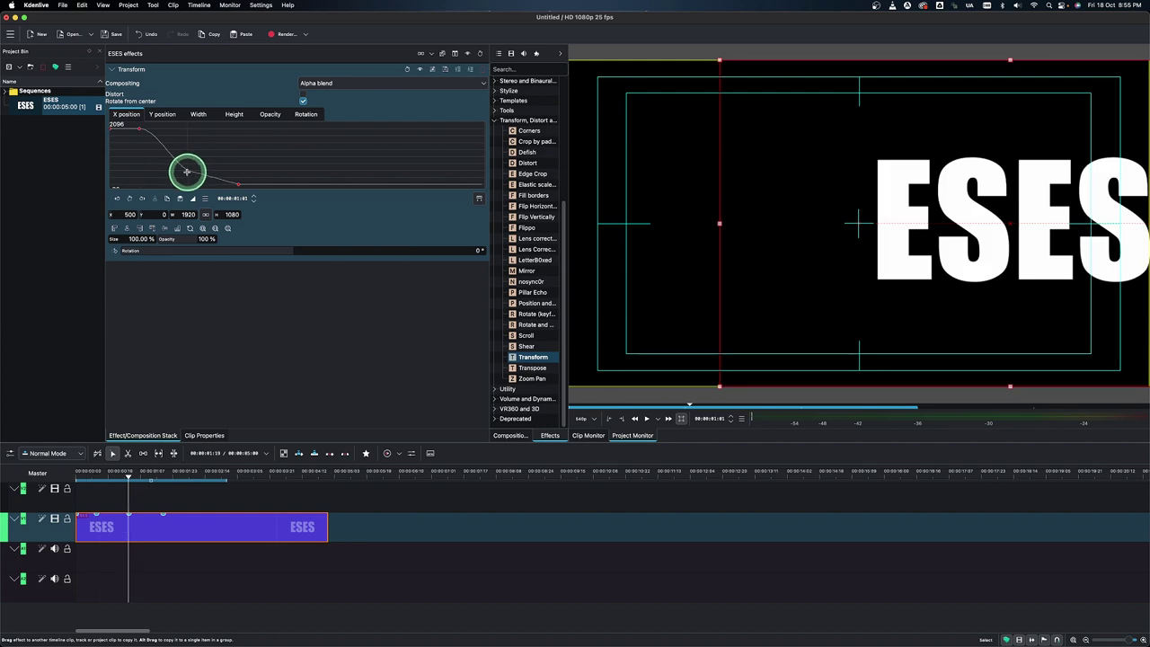
click(193, 200)
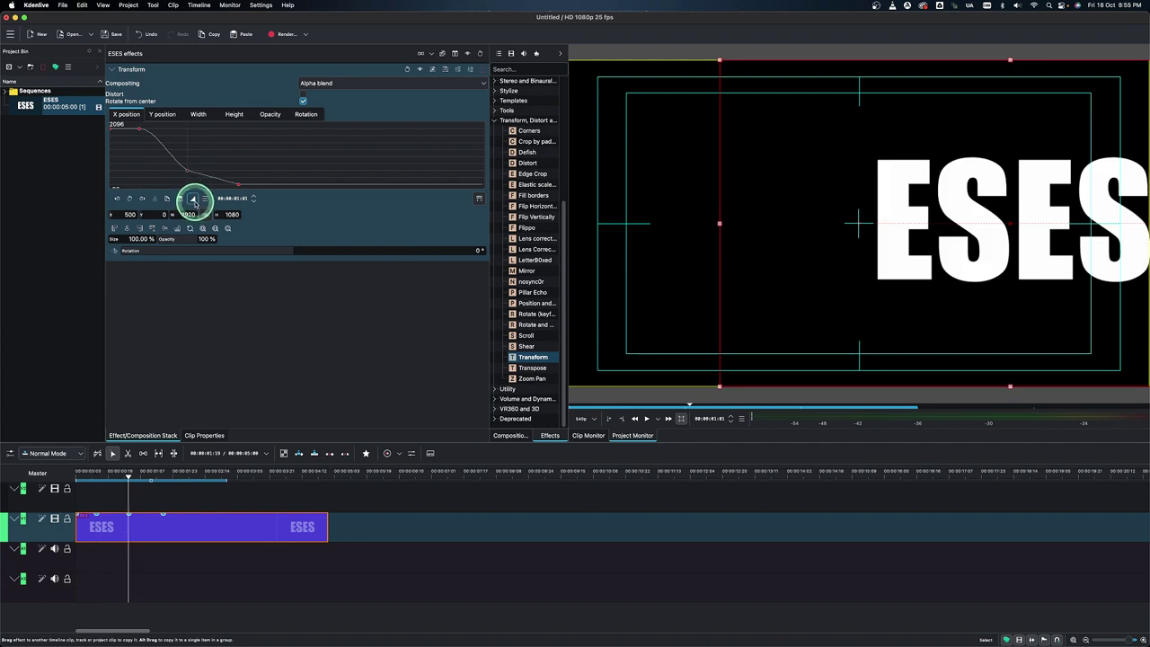
click(194, 201)
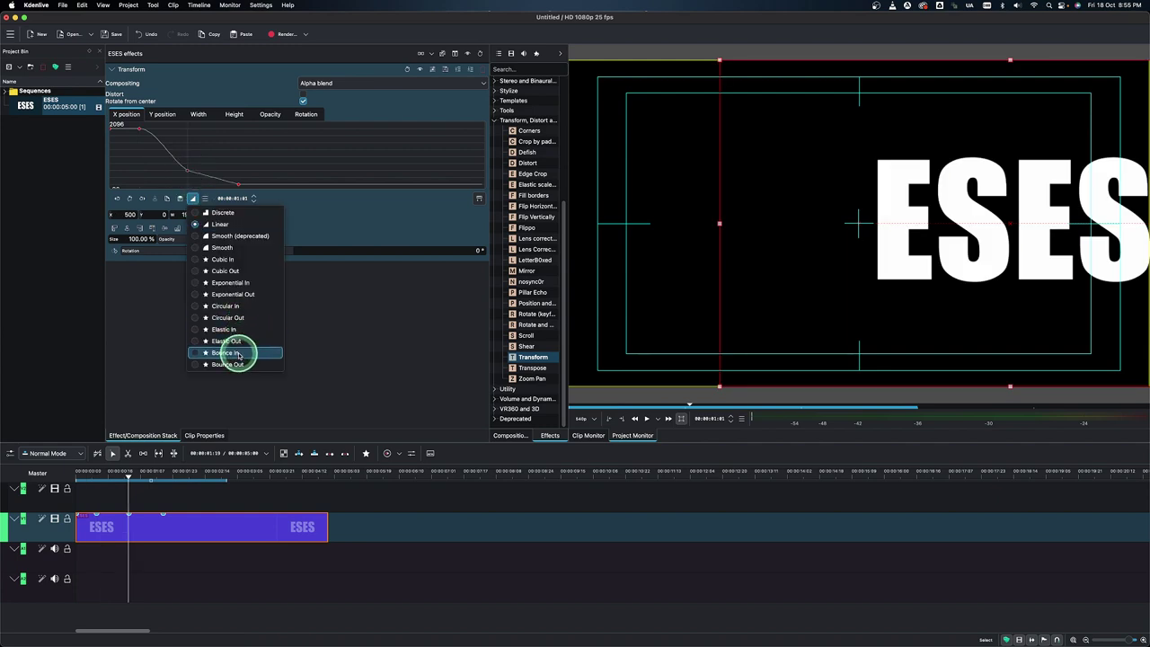
drag(238, 355, 236, 351)
drag(189, 162, 235, 184)
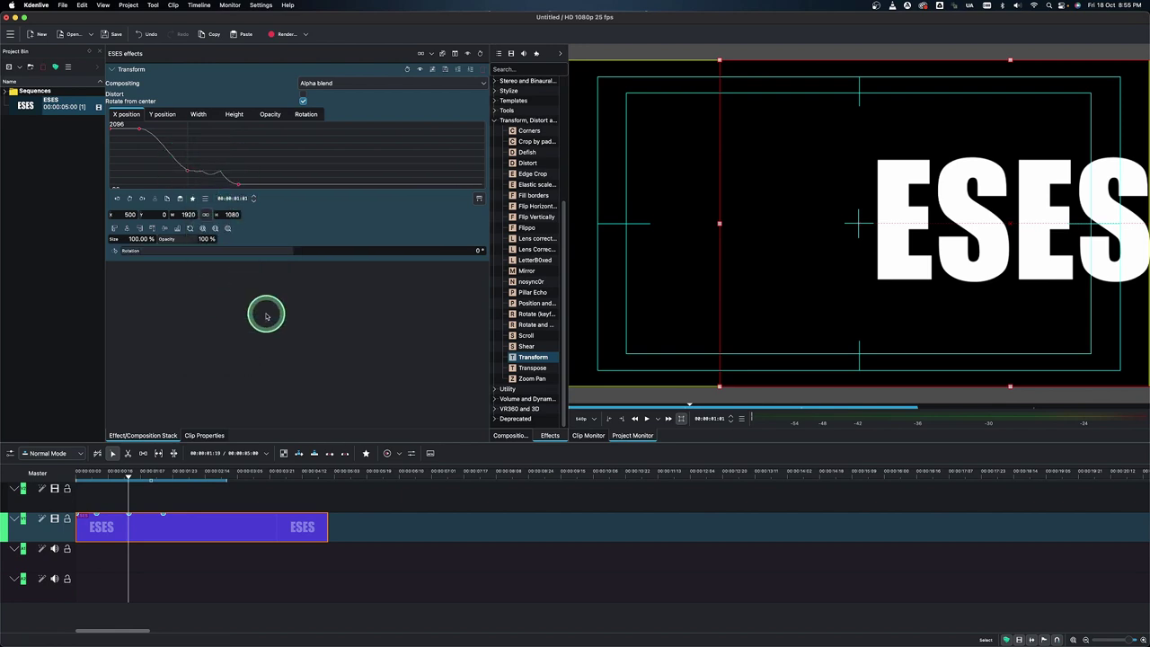